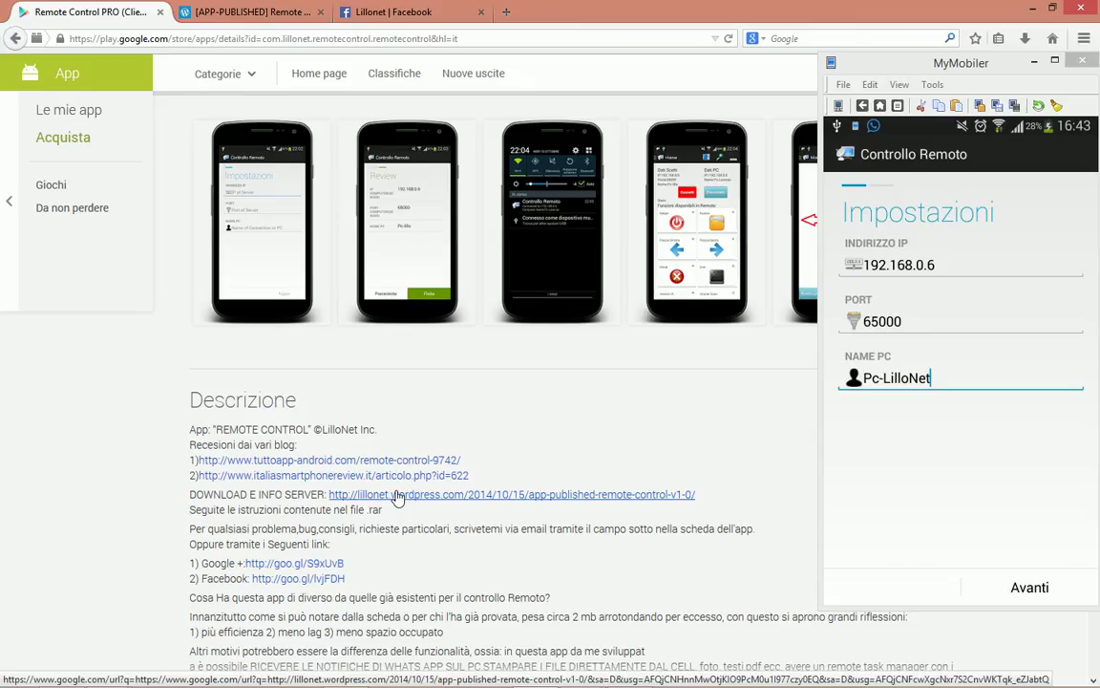
Step: Open the Remote Control V1.0 blog post and view its direct server download, Remote Control.rar, on Google Drive
{"action": "left_click", "coordinate": [277, 11]}
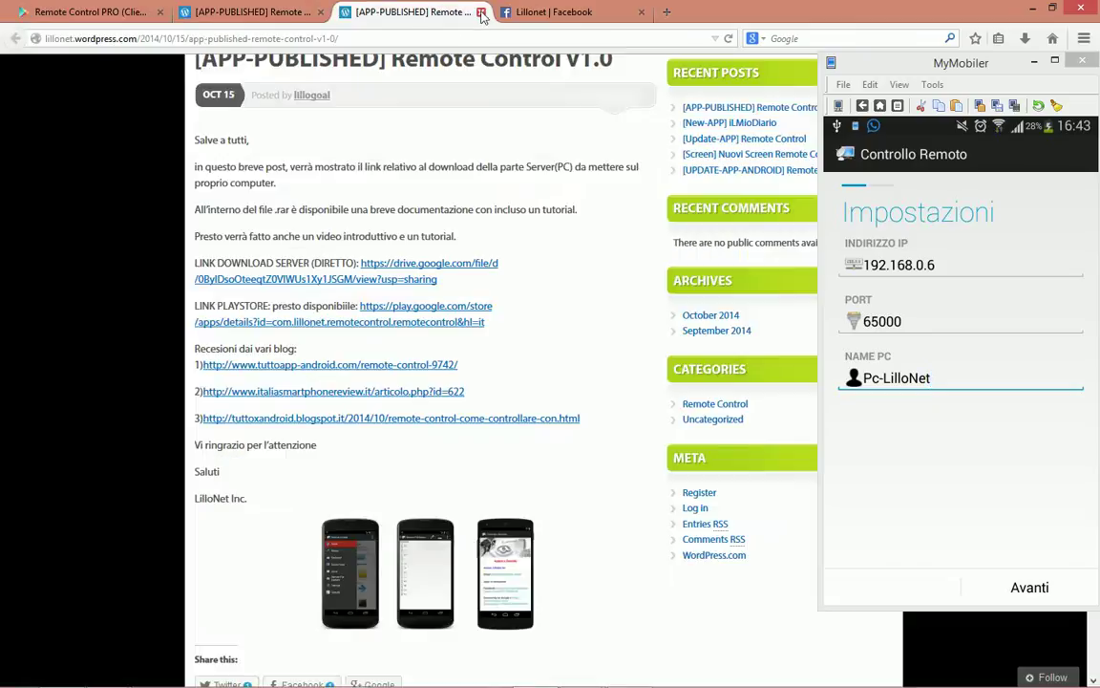
{"action": "left_click", "coordinate": [336, 19]}
{"action": "left_click", "coordinate": [250, 12]}
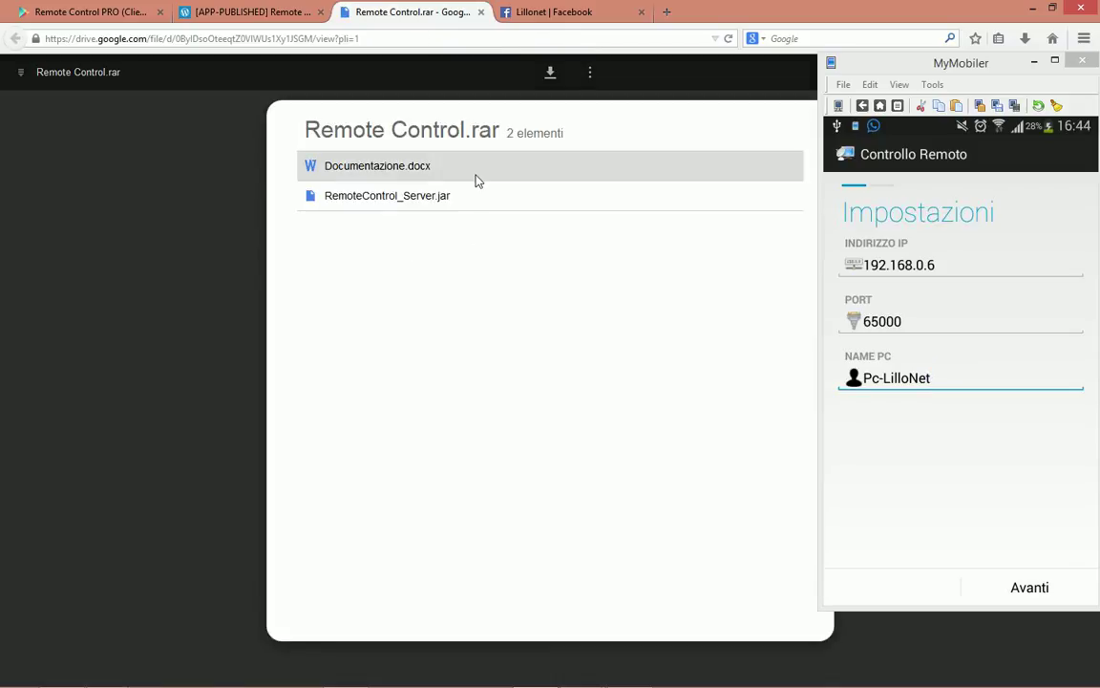
Step: Minimize the browser, open the desktop's Remote Control folder, and reposition its window below the note
{"action": "left_click", "coordinate": [1031, 9]}
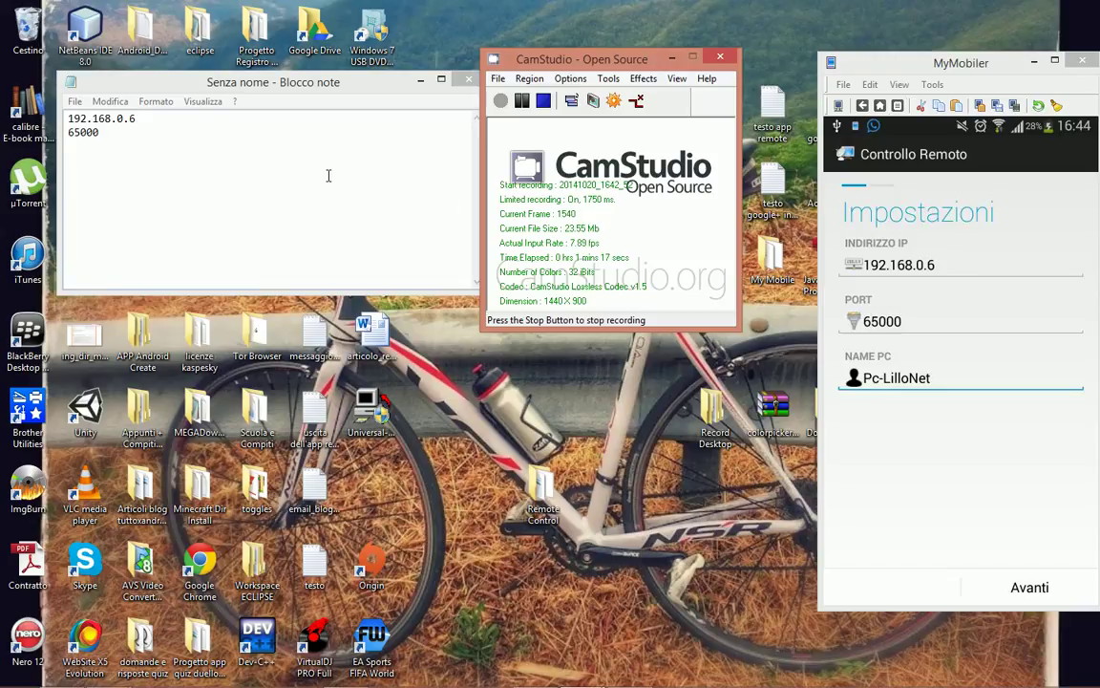
{"action": "double_click", "coordinate": [542, 486]}
{"action": "left_click_drag", "start_coordinate": [547, 289], "coordinate": [580, 239]}
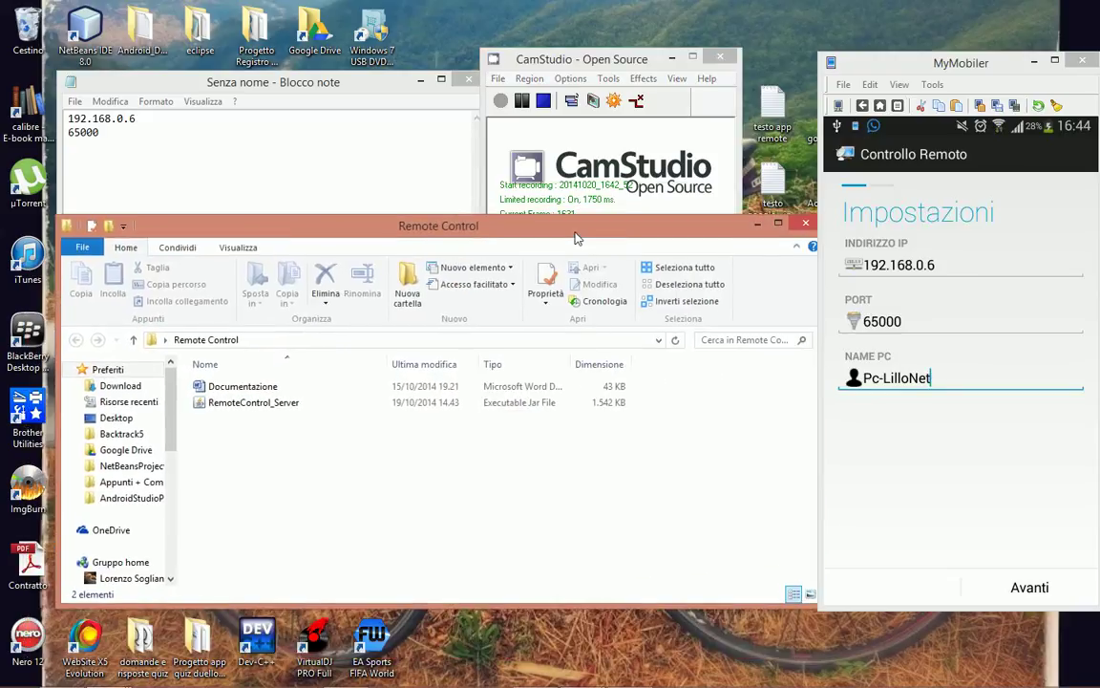
Step: Launch RemoteControl_Server from the Remote Control folder with port number 65000
{"action": "left_click", "coordinate": [288, 403]}
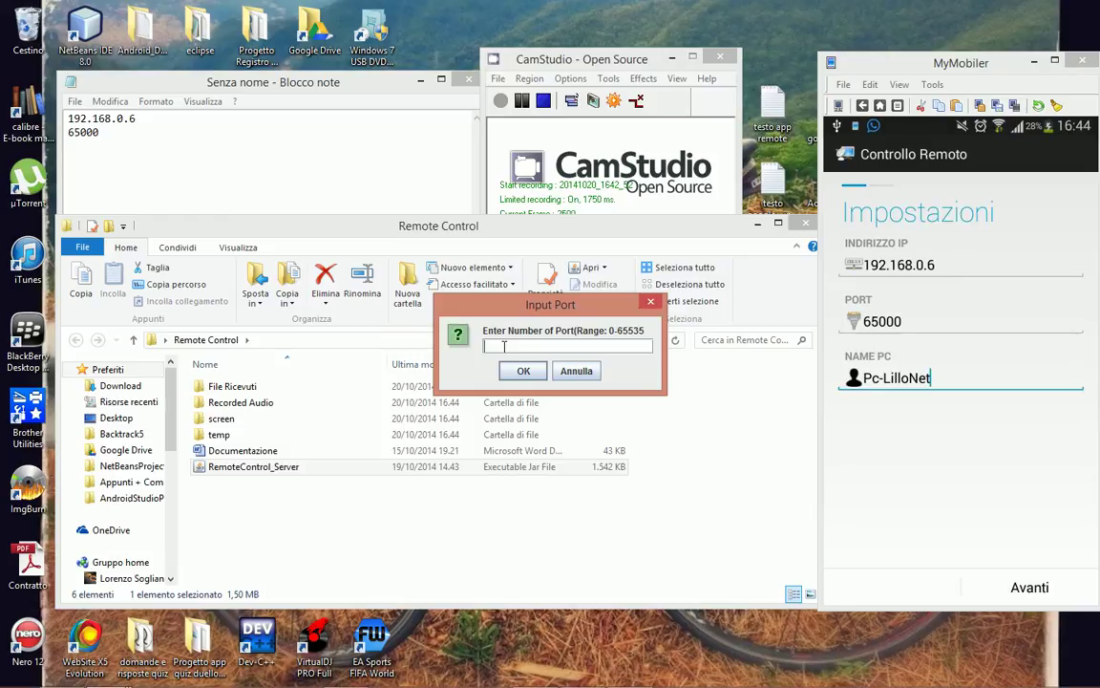
{"action": "type", "text": "65000"}
{"action": "left_click", "coordinate": [517, 373]}
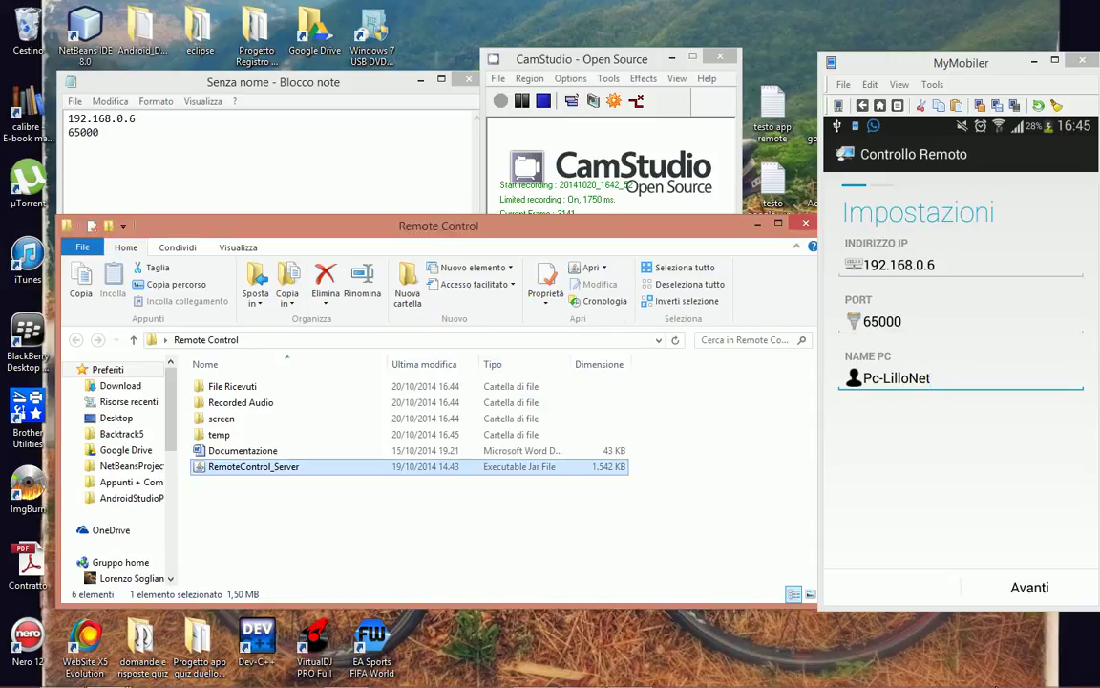
Step: Display the running server's IP address and port, and dismiss the information dialog
{"action": "mouse_move", "coordinate": [968, 674]}
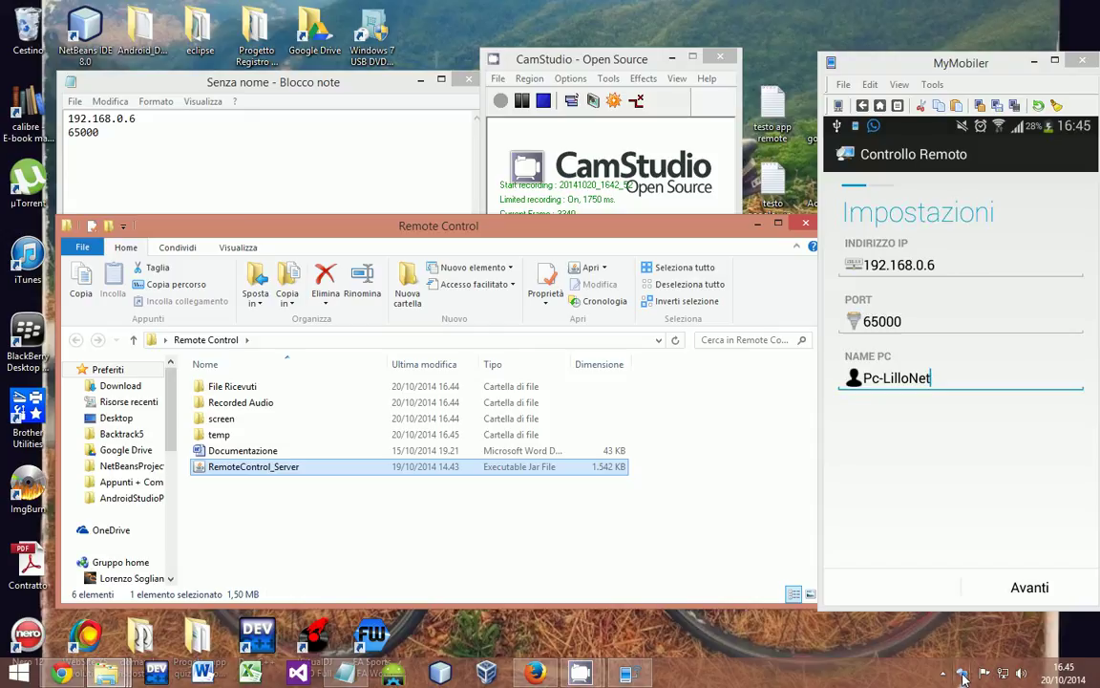
{"action": "right_click", "coordinate": [963, 679]}
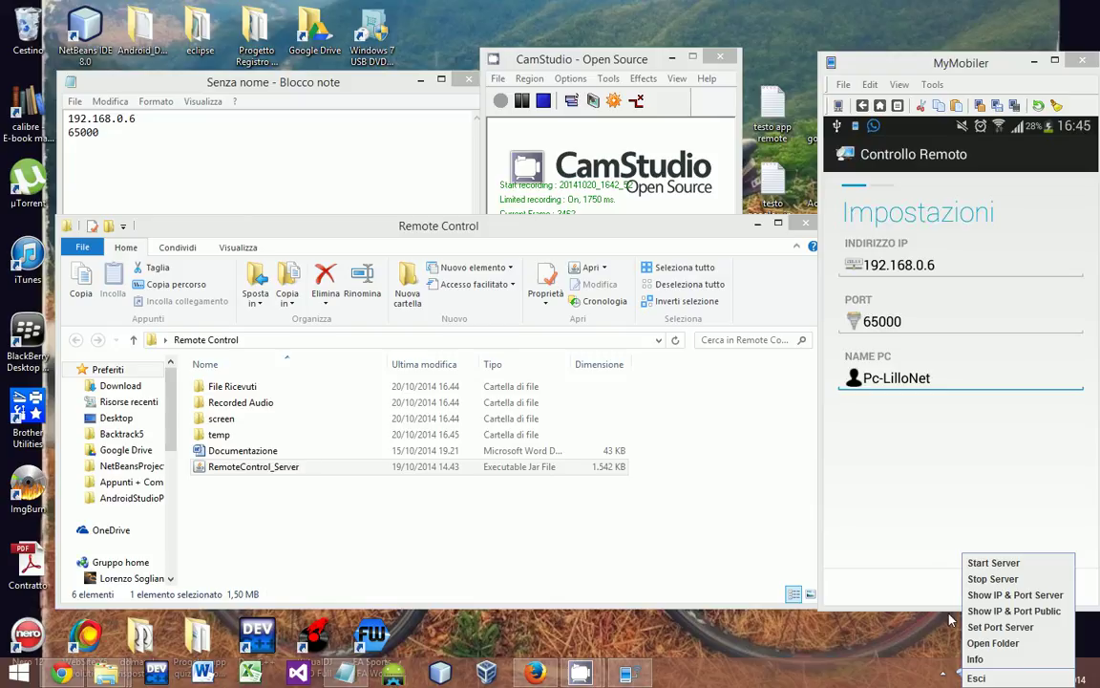
{"action": "left_click", "coordinate": [1044, 596]}
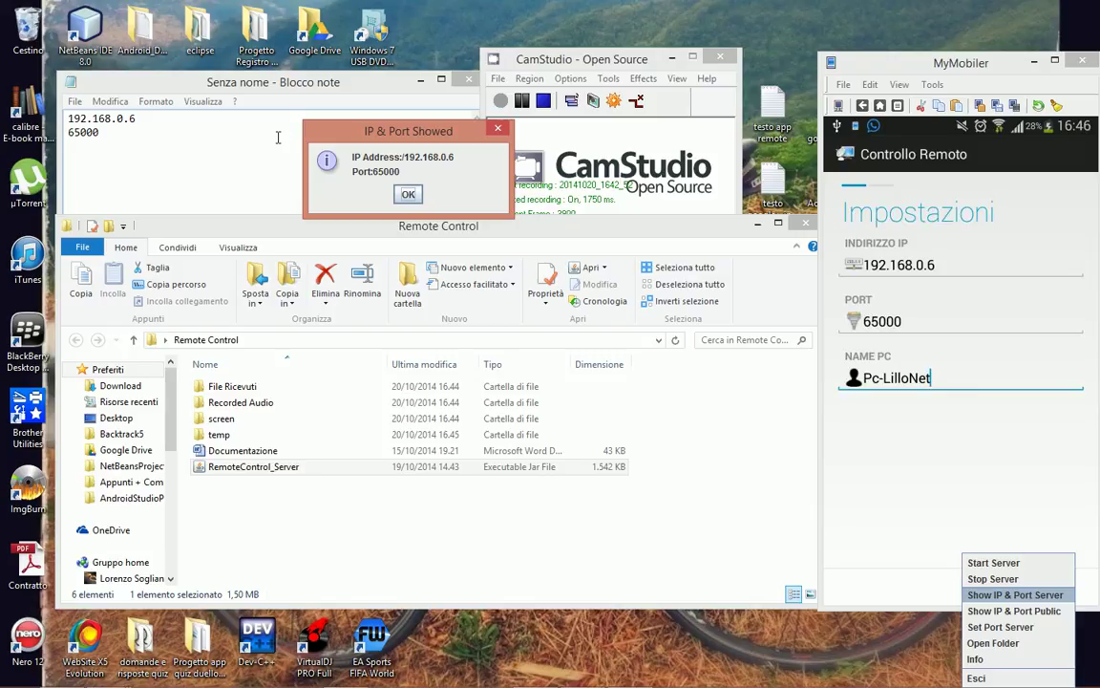
{"action": "left_click", "coordinate": [408, 195]}
{"action": "left_click", "coordinate": [407, 195]}
Step: Highlight the IP address and port lines in the note to compare them with the phone app's settings
{"action": "left_click", "coordinate": [246, 156]}
{"action": "key", "text": "ctrl+a"}
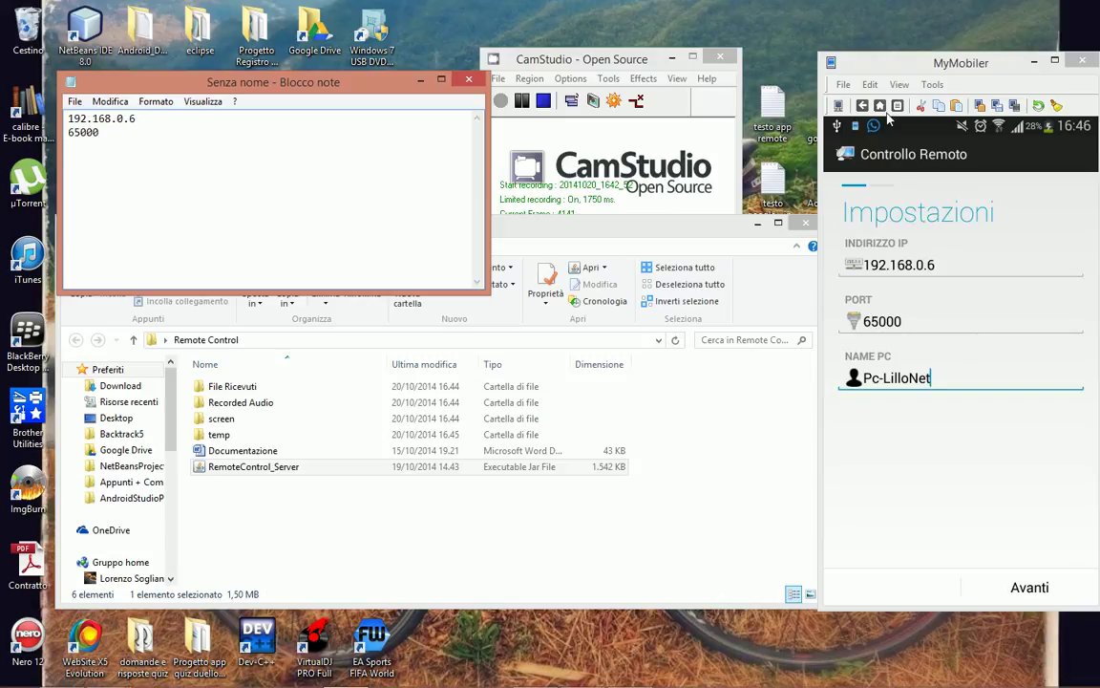
{"action": "left_click_drag", "start_coordinate": [894, 72], "coordinate": [880, 71]}
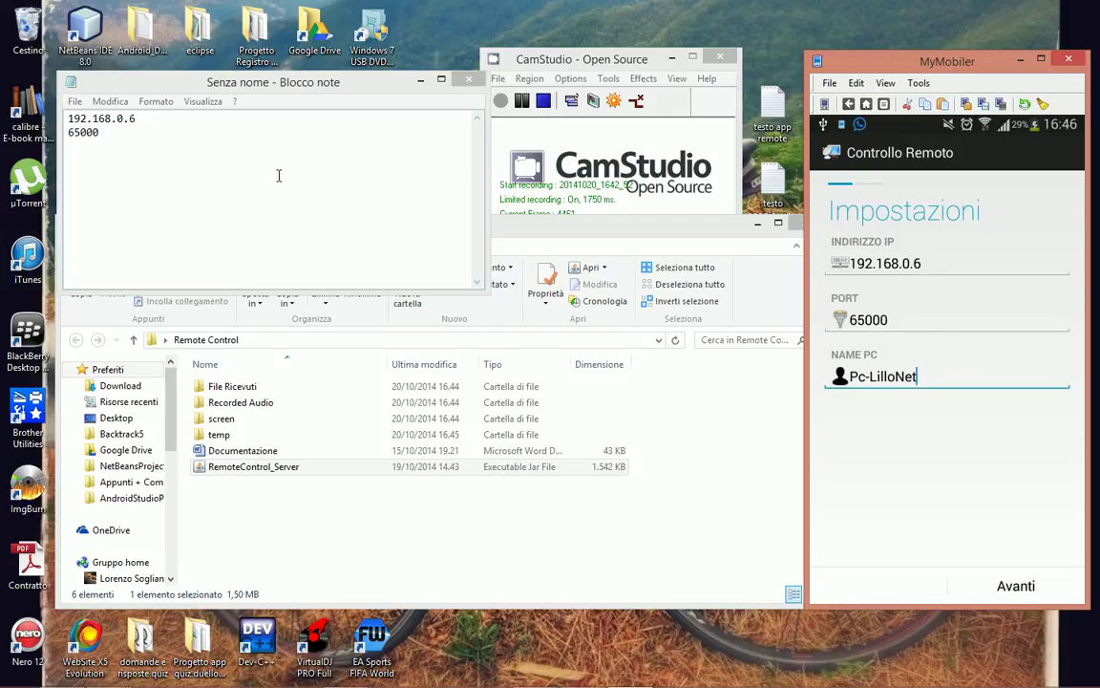
{"action": "double_click", "coordinate": [81, 122]}
{"action": "left_click", "coordinate": [154, 130]}
{"action": "double_click", "coordinate": [90, 119]}
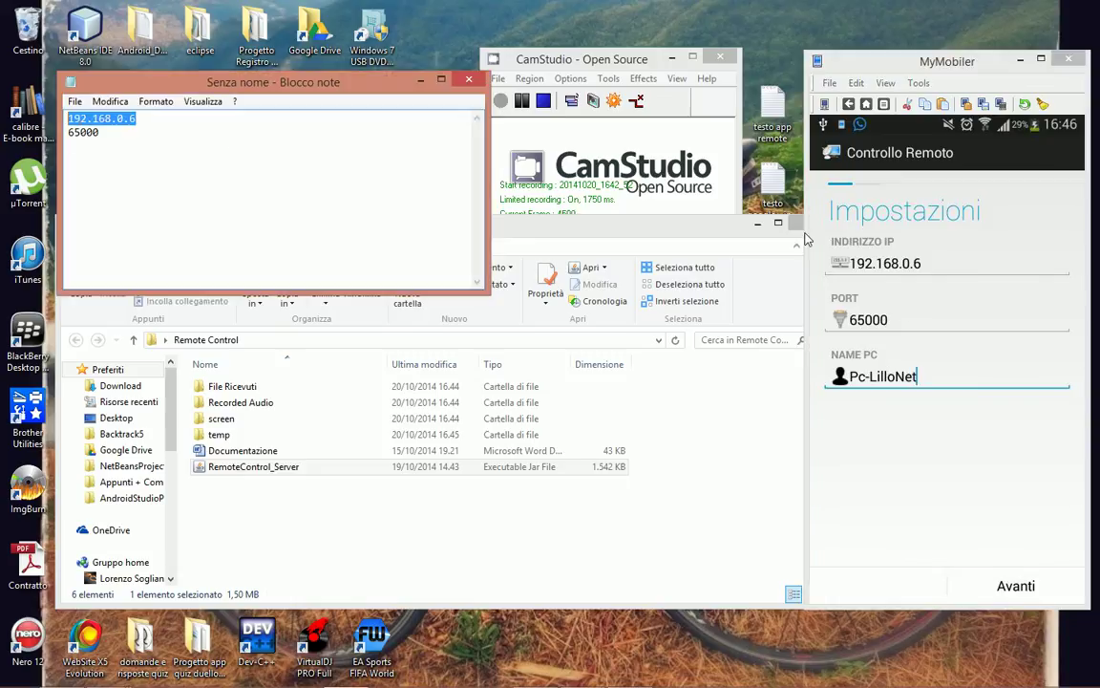
{"action": "double_click", "coordinate": [131, 133]}
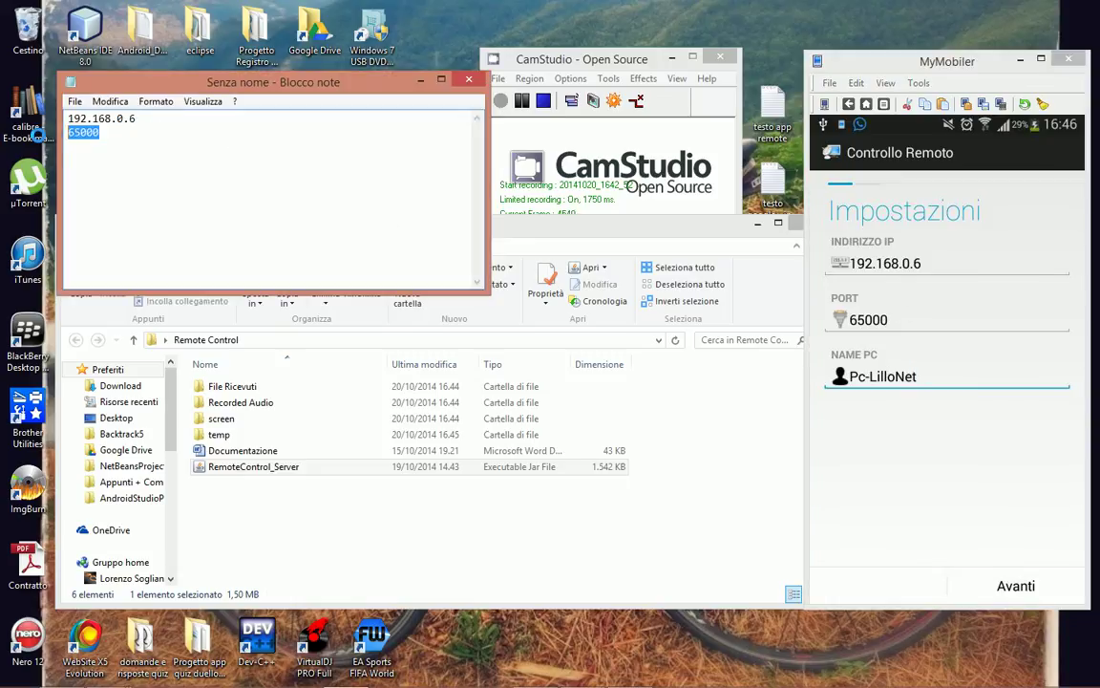
Step: Accept the IP address, port and PC name settings in the phone app and finish the review
{"action": "left_click", "coordinate": [1037, 374]}
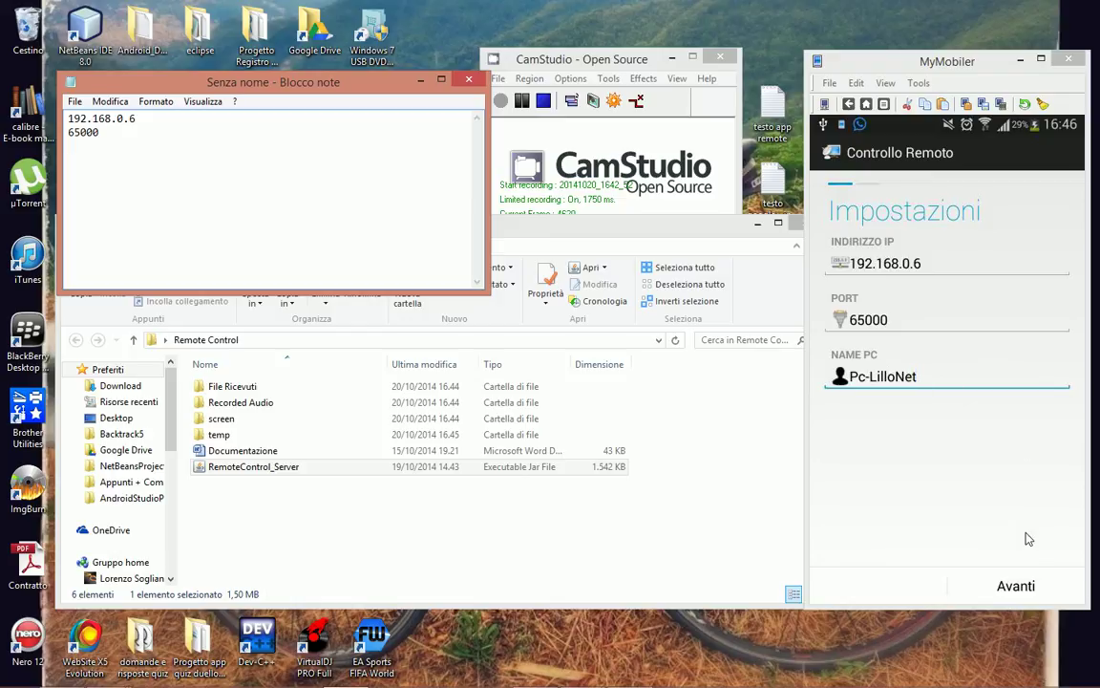
{"action": "left_click", "coordinate": [916, 376]}
{"action": "left_click", "coordinate": [1023, 586]}
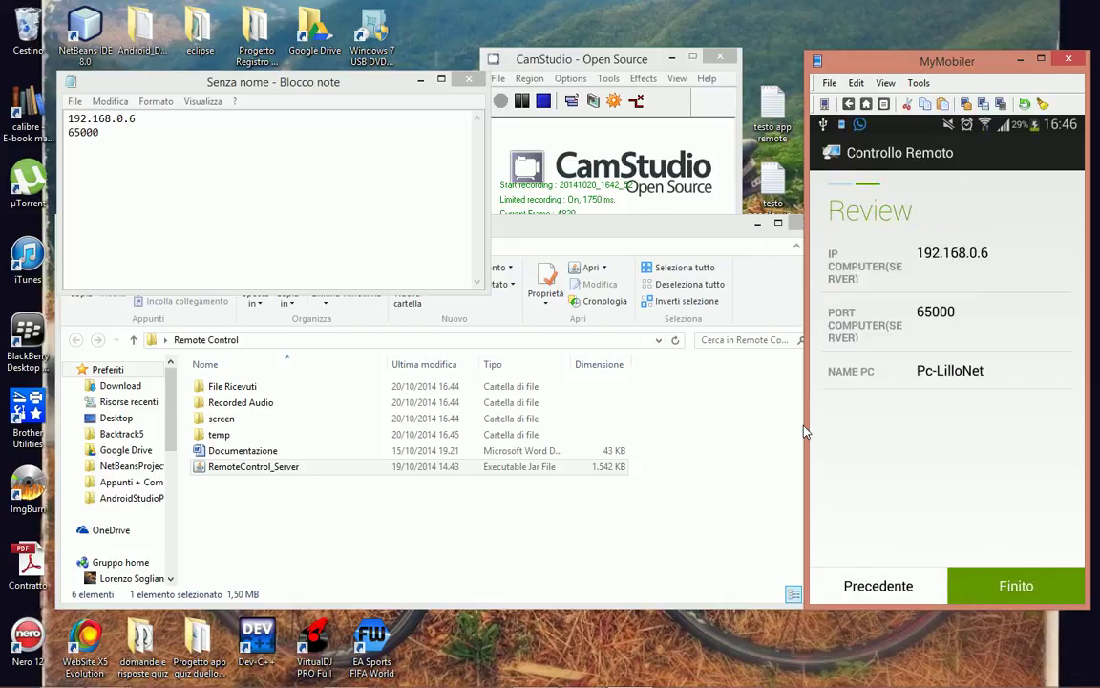
{"action": "left_click", "coordinate": [1003, 586]}
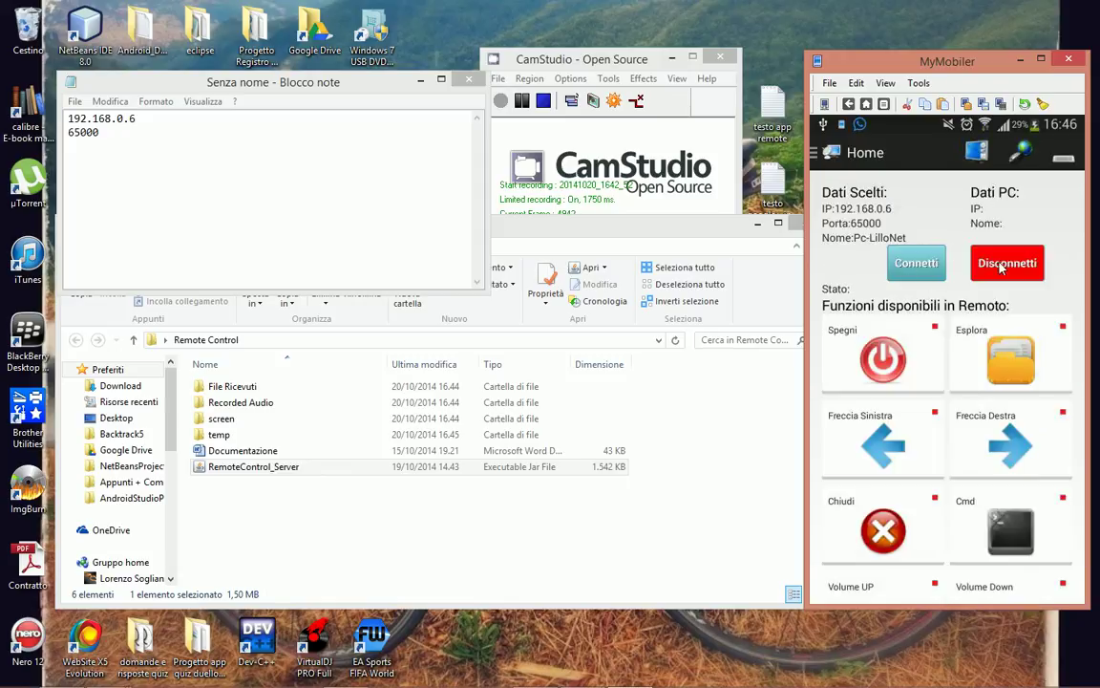
Step: Connect the phone app to the PC server, close the connection notice, and shift the Remote Control folder window slightly
{"action": "left_click", "coordinate": [921, 264]}
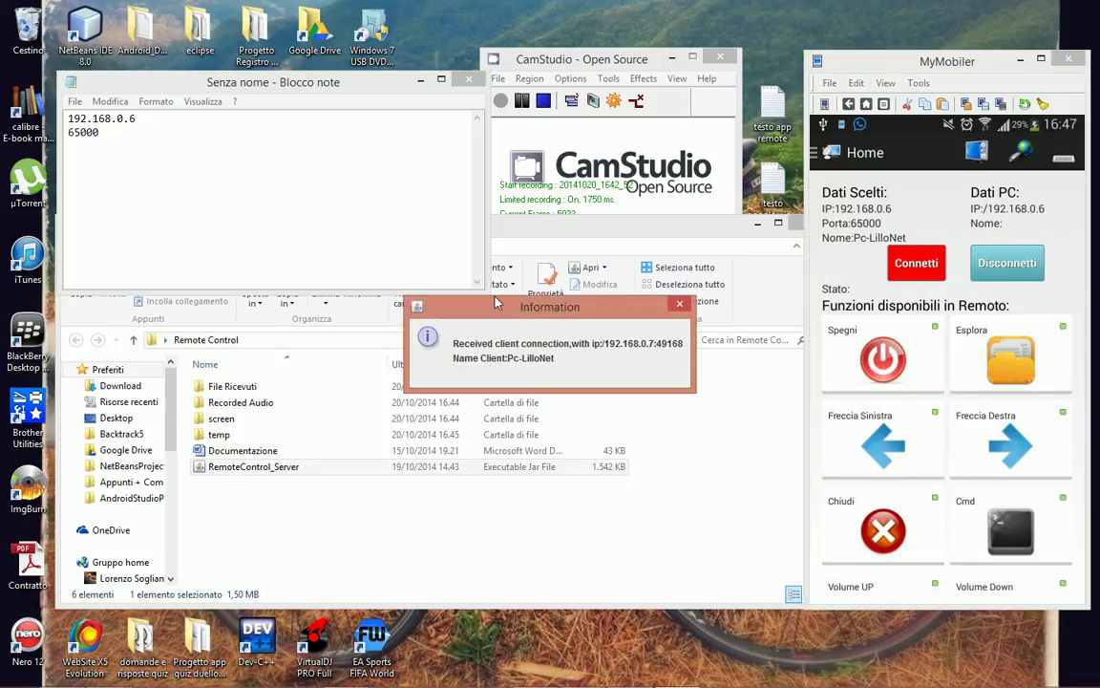
{"action": "left_click", "coordinate": [679, 304]}
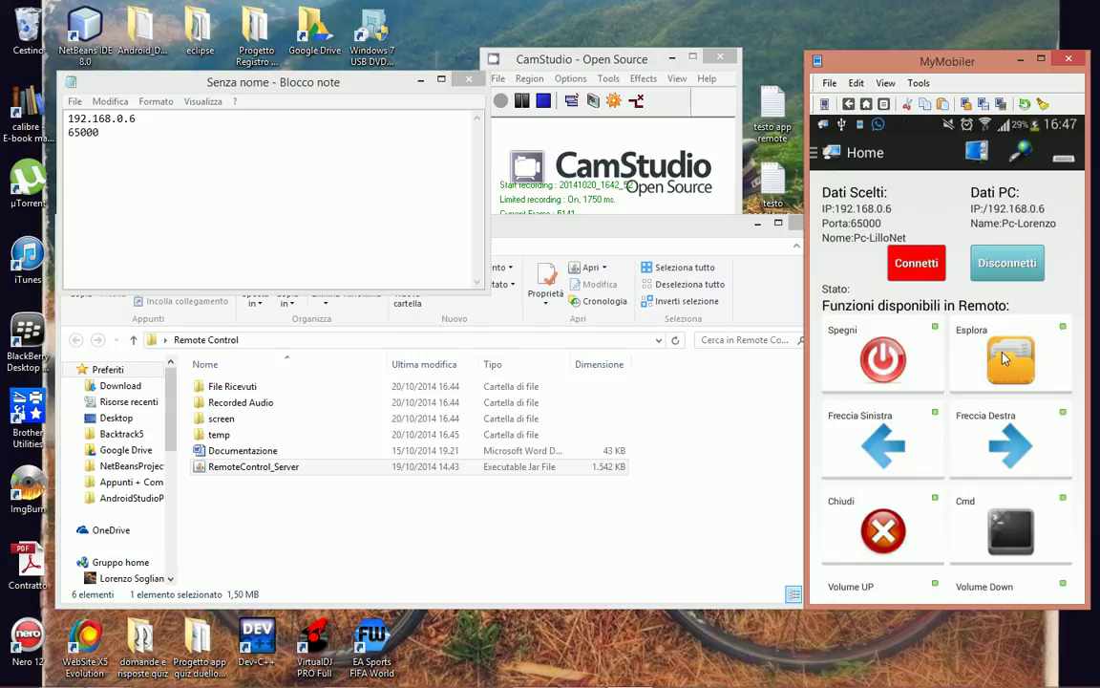
{"action": "left_click", "coordinate": [672, 236]}
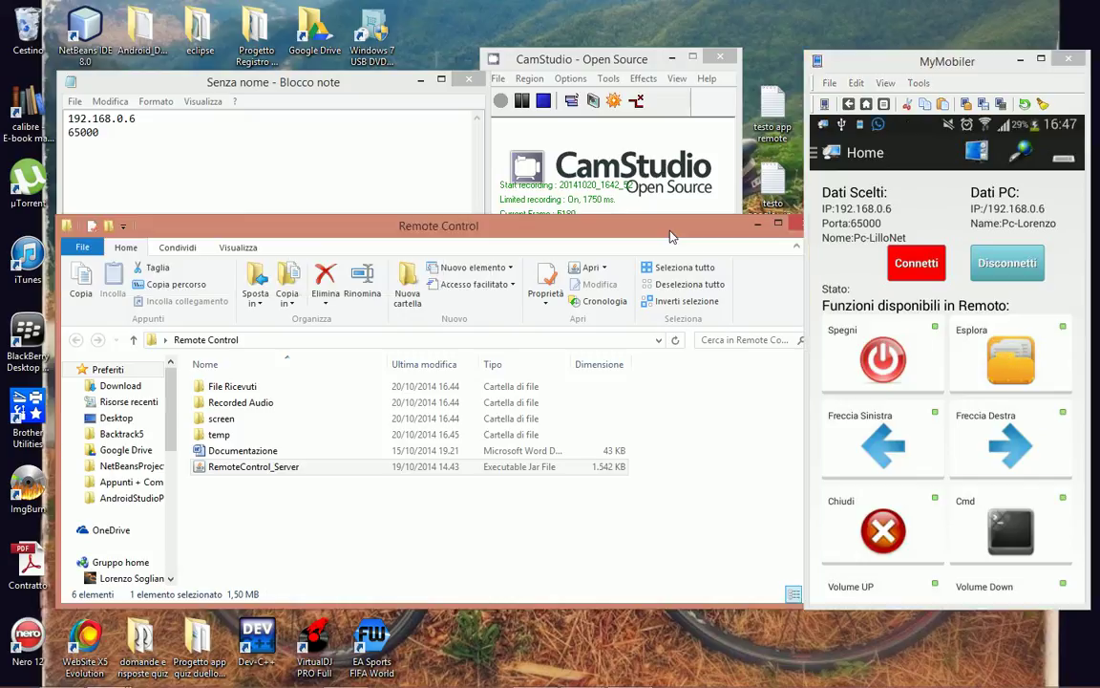
{"action": "mouse_move", "coordinate": [672, 237]}
{"action": "left_mouse_down"}
{"action": "mouse_move", "coordinate": [671, 227]}
{"action": "mouse_move", "coordinate": [673, 247]}
{"action": "left_mouse_up"}
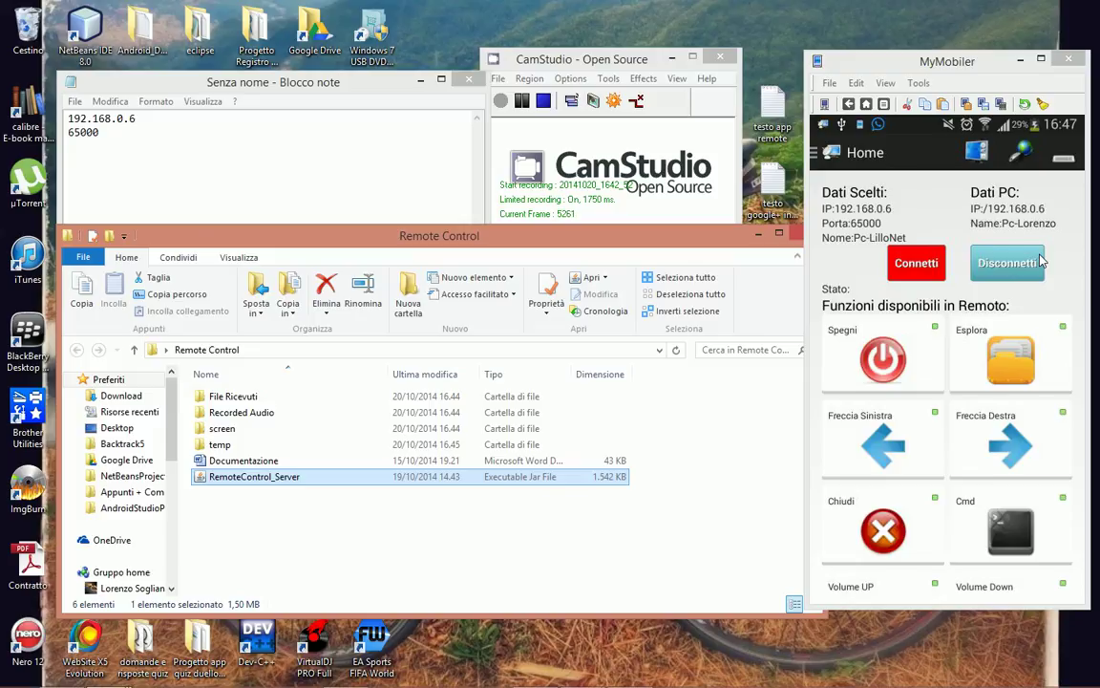
Step: Look through the phone app's remote functions and test Live Screen by moving the Remote Control folder window
{"action": "scroll", "coordinate": [1042, 261], "scroll_direction": "down", "scroll_amount": 3}
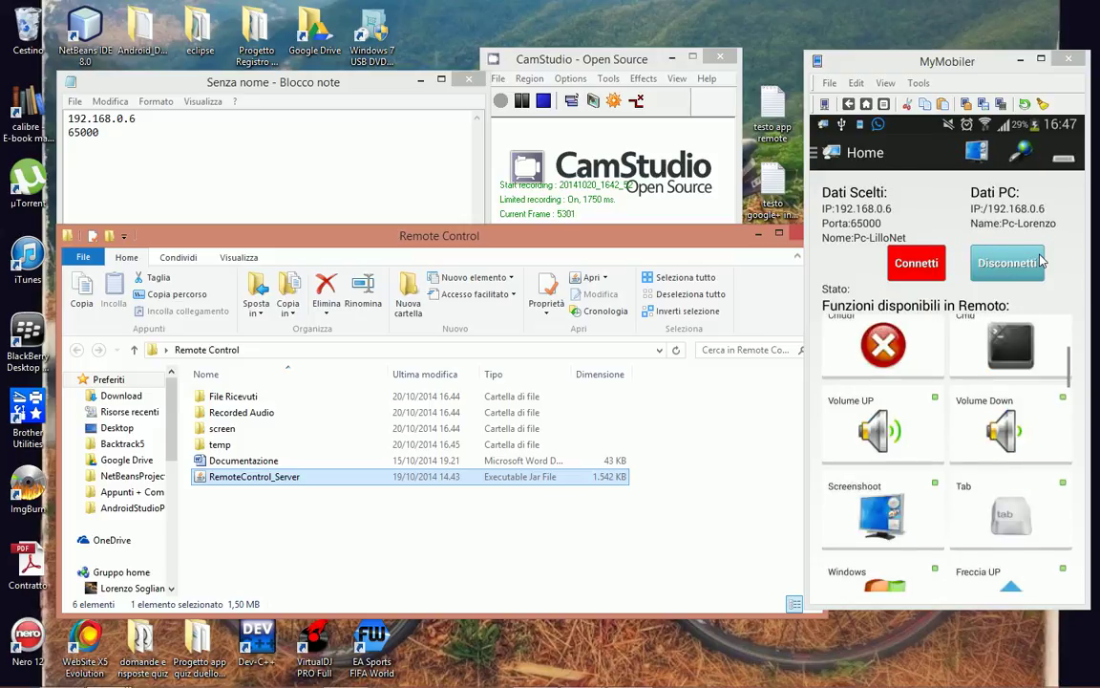
{"action": "scroll", "coordinate": [1042, 261], "scroll_direction": "down", "scroll_amount": 10}
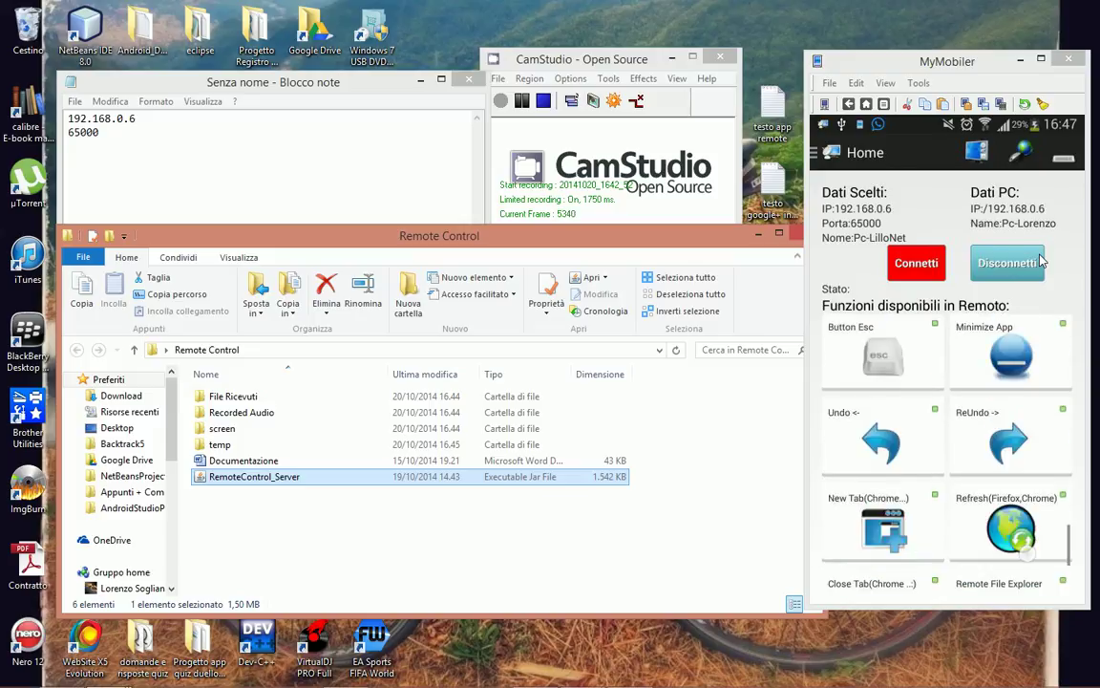
{"action": "scroll", "coordinate": [1042, 260], "scroll_direction": "up", "scroll_amount": 5}
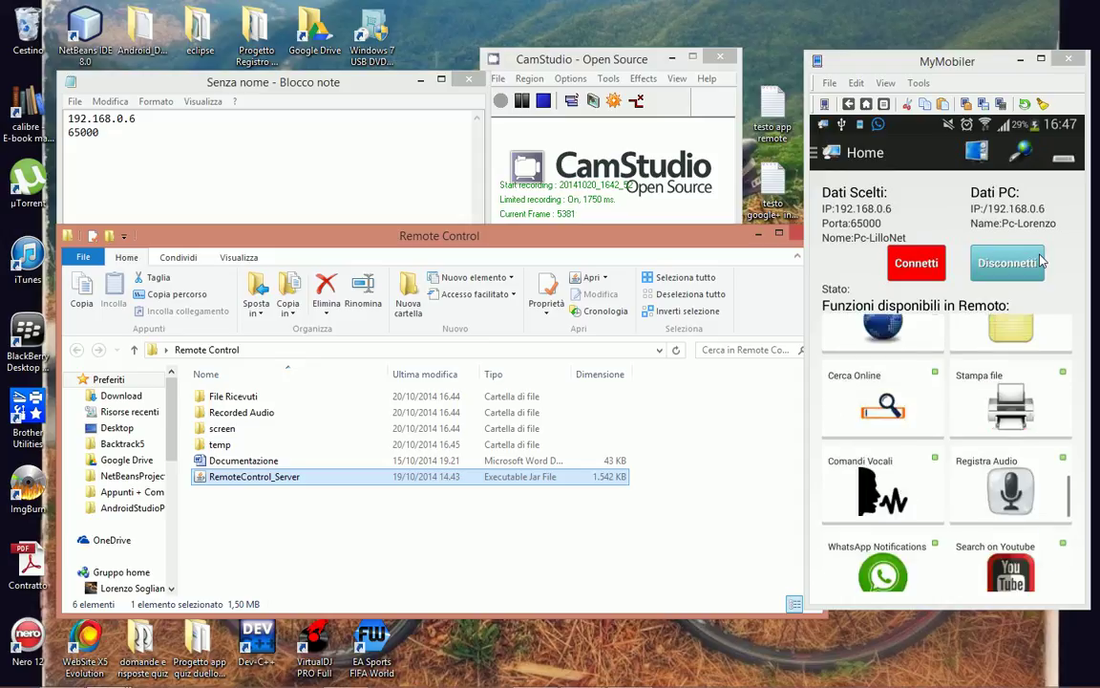
{"action": "scroll", "coordinate": [1042, 260], "scroll_direction": "up", "scroll_amount": 6}
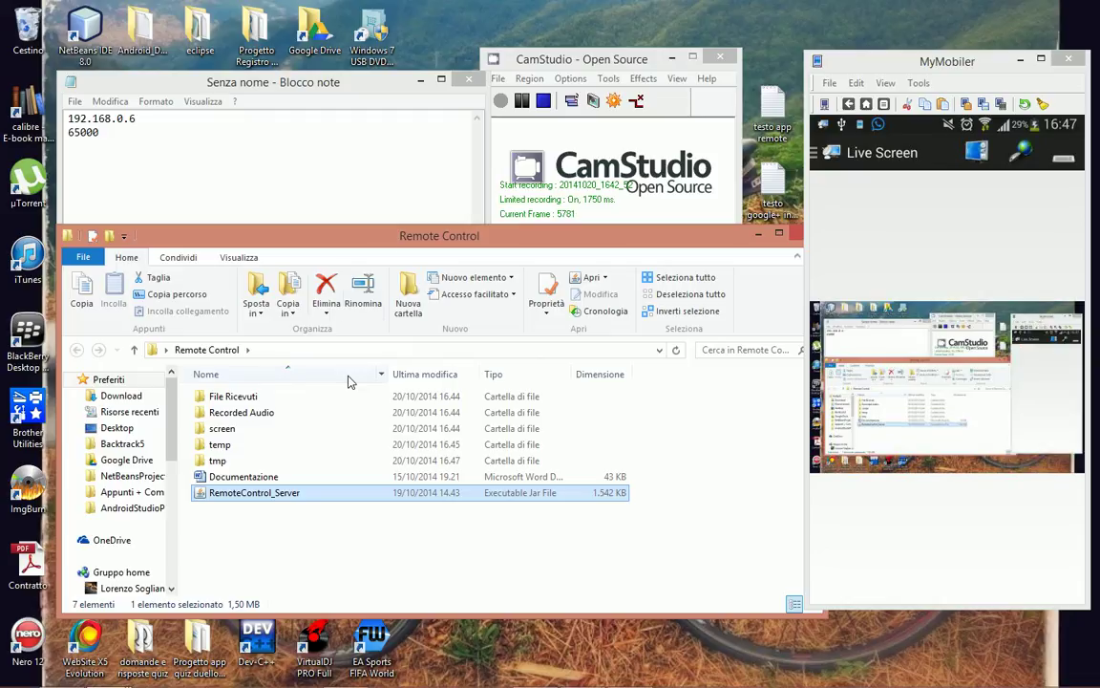
{"action": "mouse_move", "coordinate": [409, 246]}
{"action": "left_mouse_down"}
{"action": "mouse_move", "coordinate": [406, 180]}
{"action": "mouse_move", "coordinate": [420, 238]}
{"action": "left_mouse_up"}
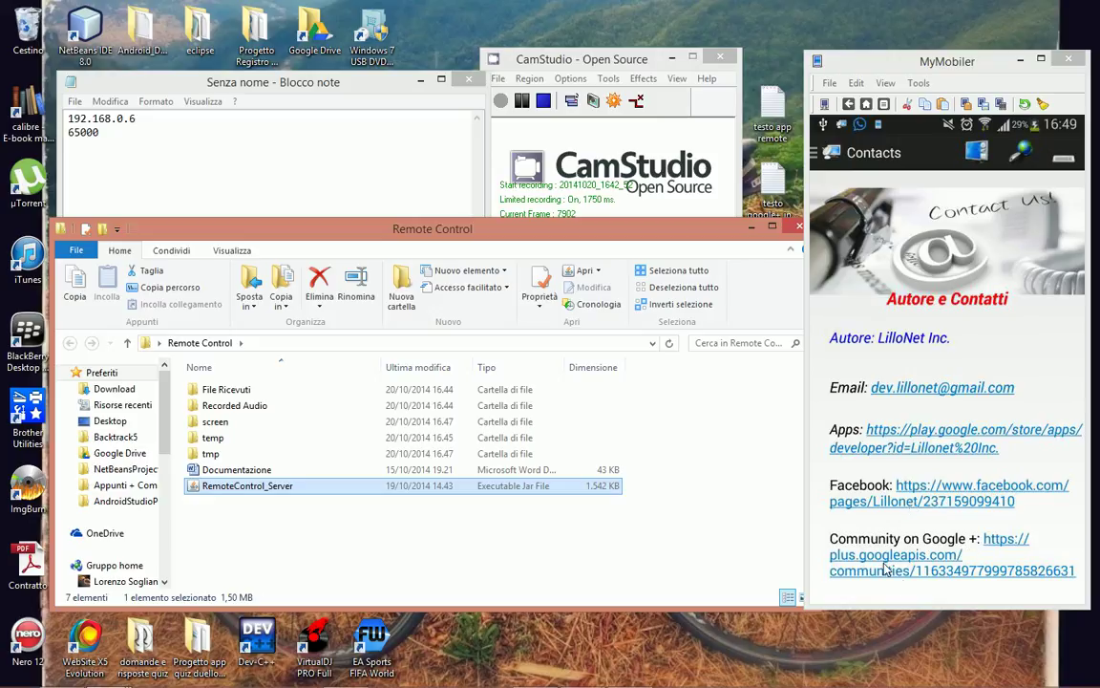
Step: Switch to Firefox and view the Lillonet Facebook page and the Lillonet Blog home page
{"action": "left_click", "coordinate": [477, 469], "text": "ctrl"}
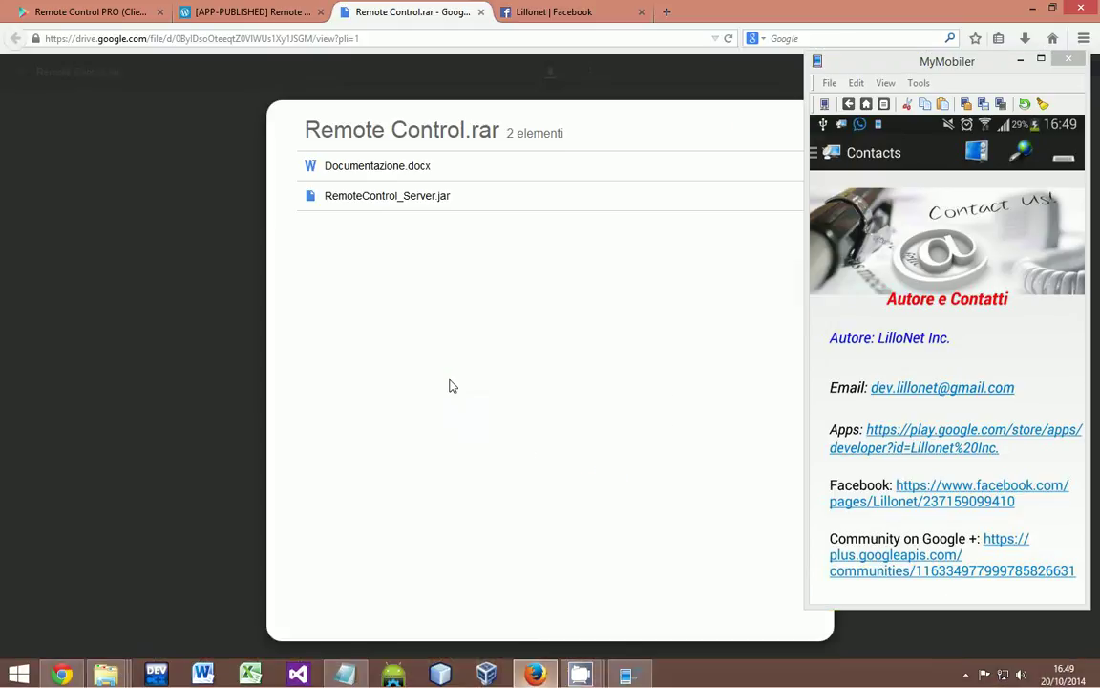
{"action": "left_click", "coordinate": [552, 11]}
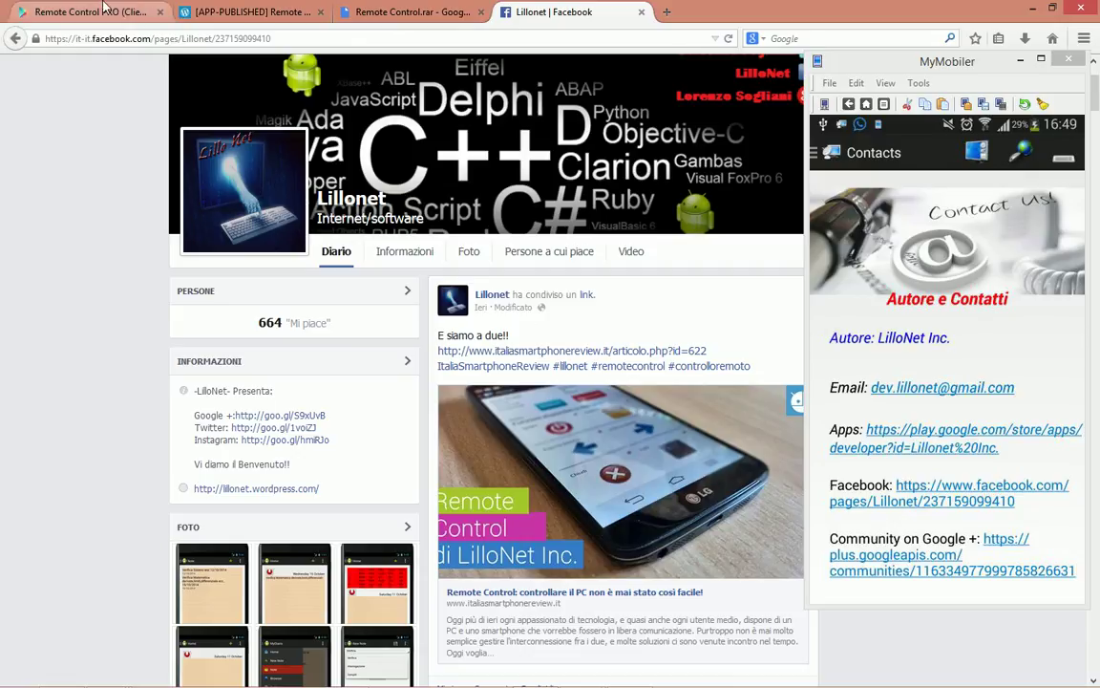
{"action": "left_click", "coordinate": [258, 11]}
{"action": "left_click", "coordinate": [241, 107]}
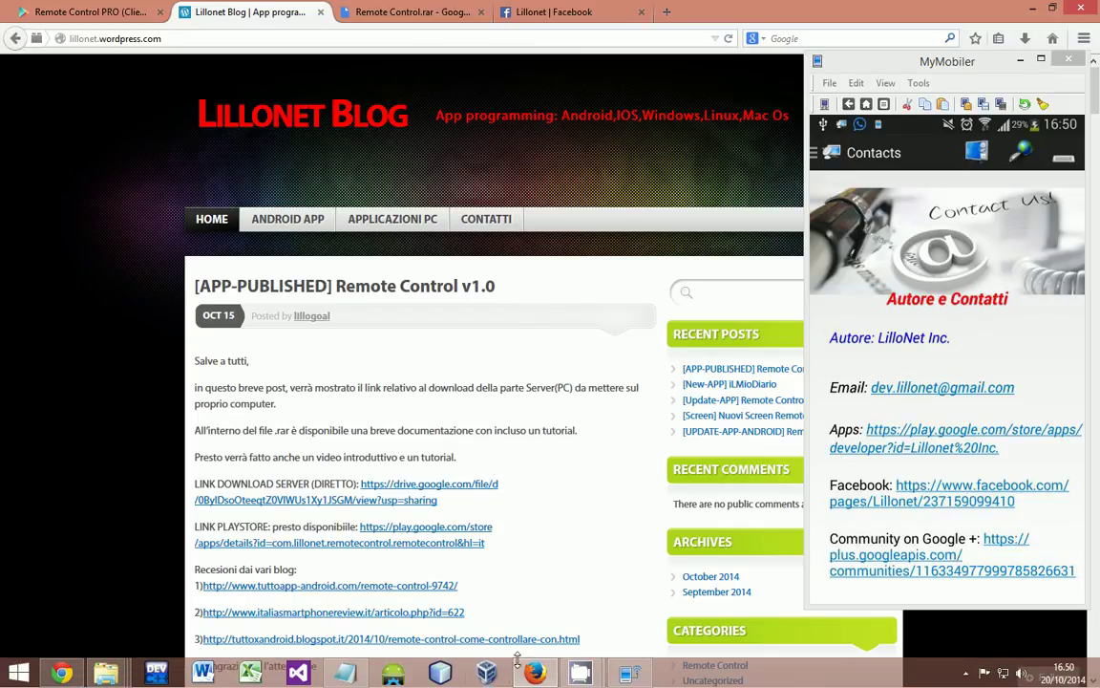
Step: Bring the CamStudio recorder window to the front
{"action": "mouse_move", "coordinate": [545, 666]}
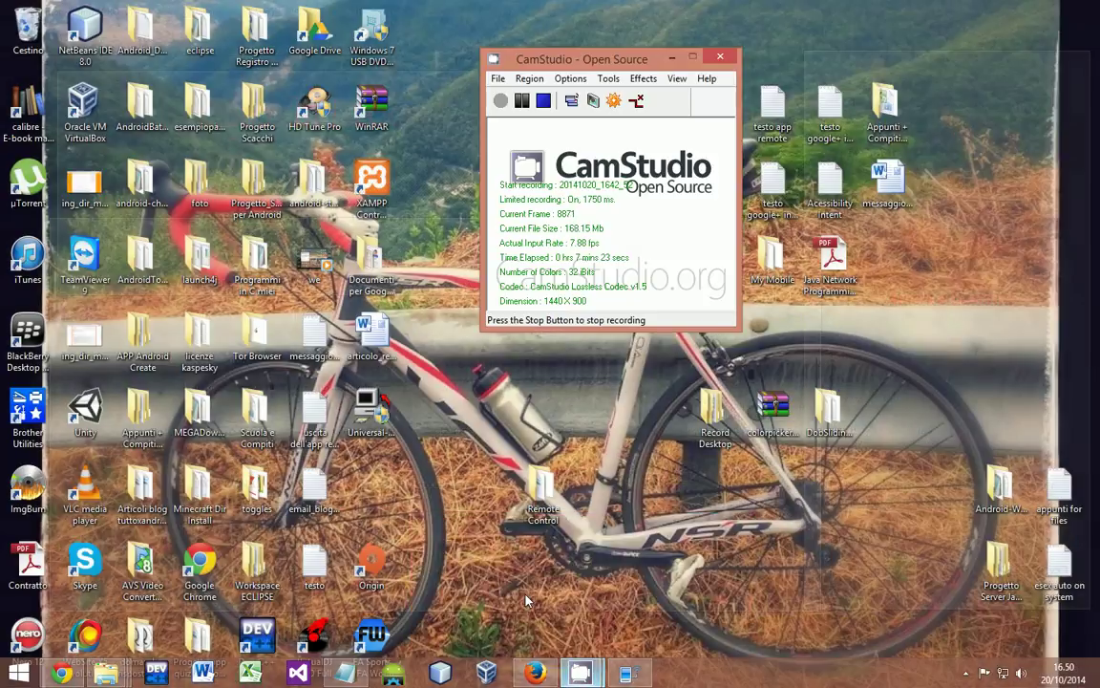
{"action": "left_click", "coordinate": [473, 540]}
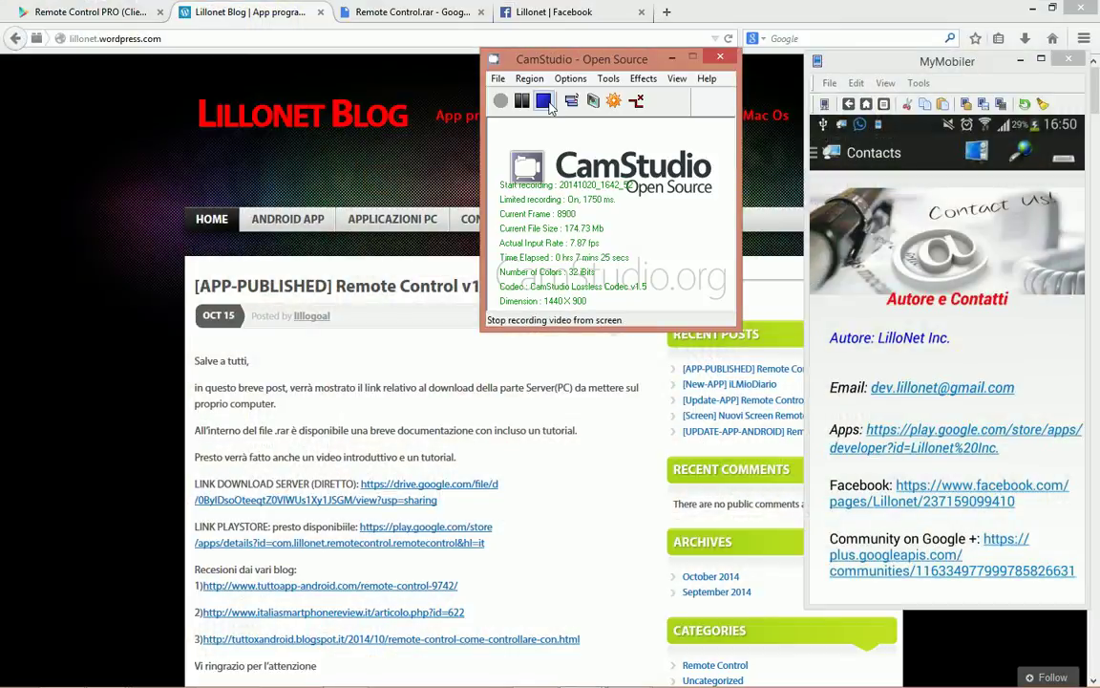